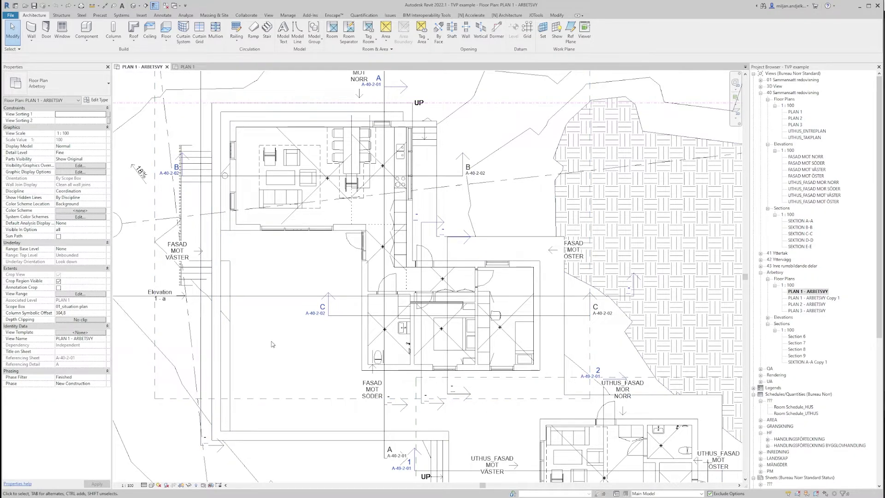
Scroll right across the PLAN 1 - ARBETSVY floor plan to view its markers
{"action": "scroll", "coordinate": [269, 346], "scroll_direction": "right", "scroll_amount": 2, "text": "shift"}
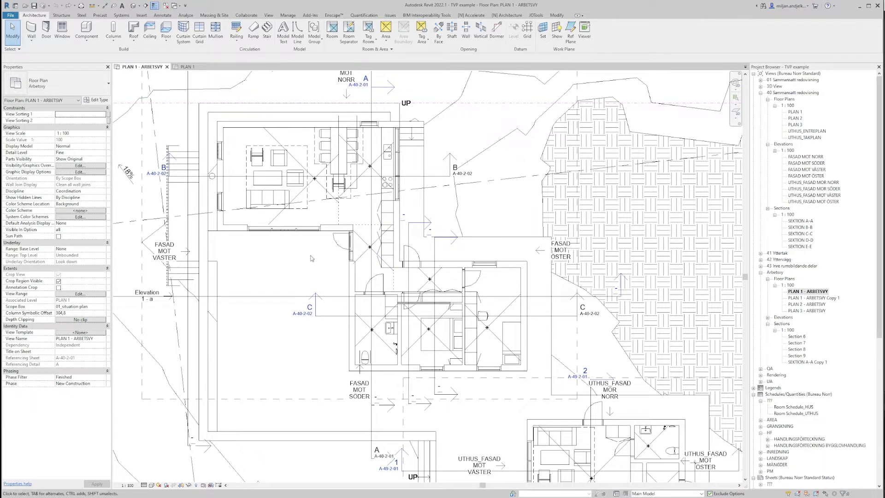
Check the working view's template assignment and visibility overrides without changes, then switch to PLAN 1
{"action": "left_click", "coordinate": [80, 332]}
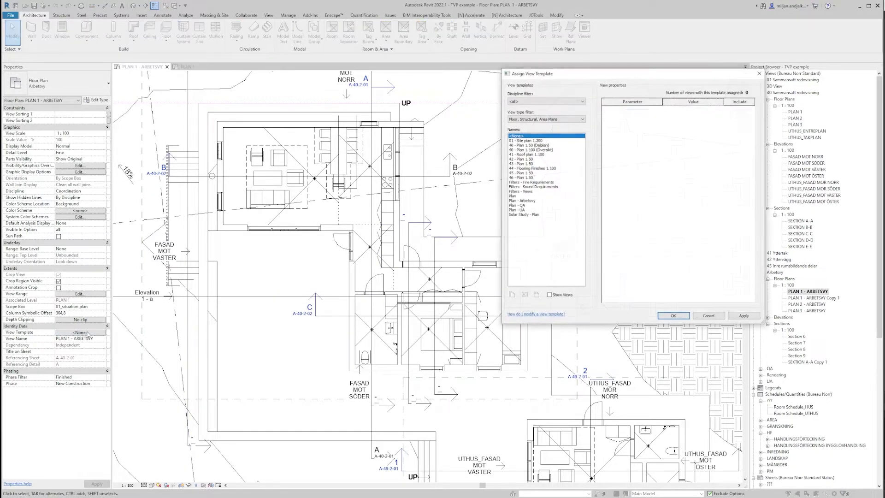
{"action": "left_click", "coordinate": [695, 313]}
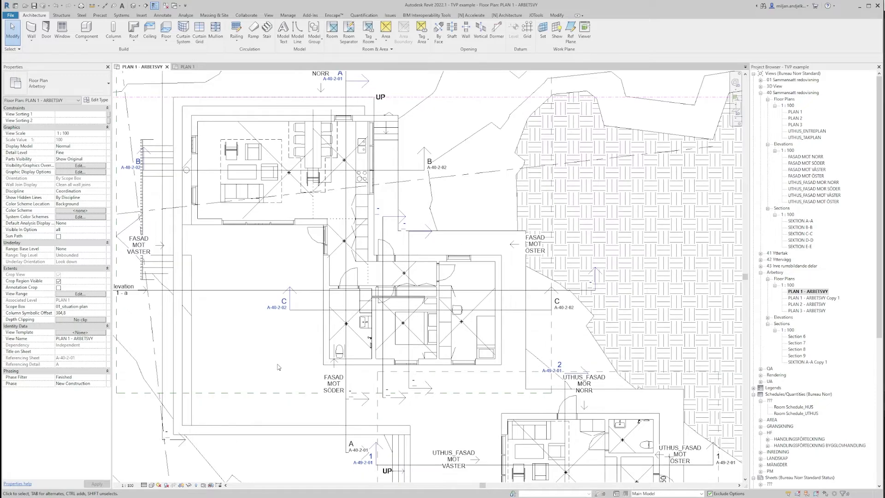
{"action": "key", "text": "v"}
{"action": "key", "text": "v"}
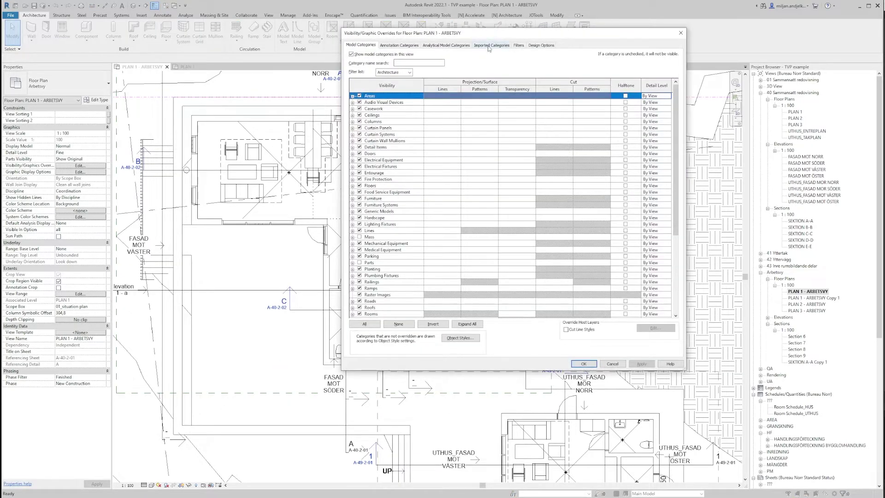
{"action": "left_click_drag", "start_coordinate": [488, 36], "coordinate": [418, 39]}
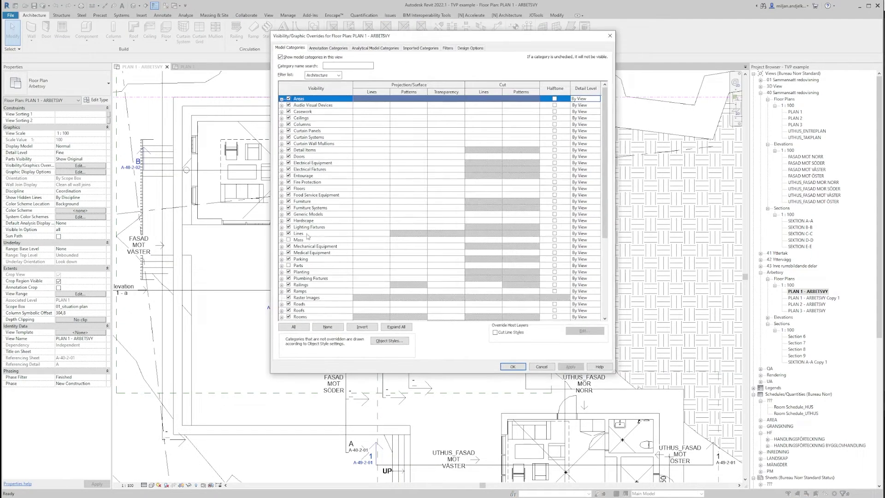
{"action": "left_click", "coordinate": [542, 367]}
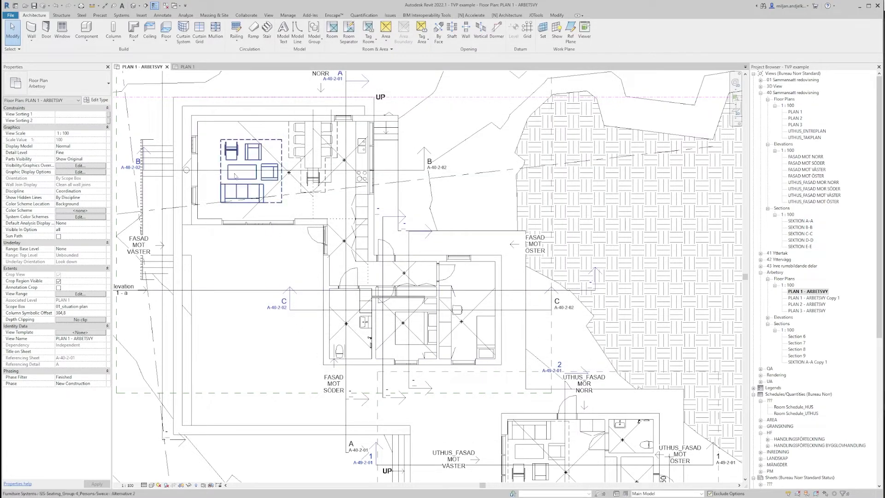
{"action": "left_click", "coordinate": [187, 66]}
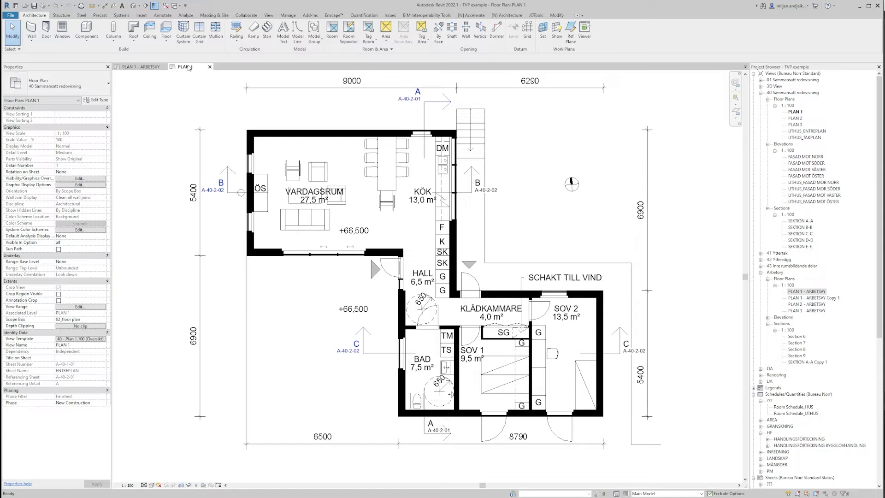
{"action": "middle_click_drag", "start_coordinate": [306, 340], "coordinate": [299, 340]}
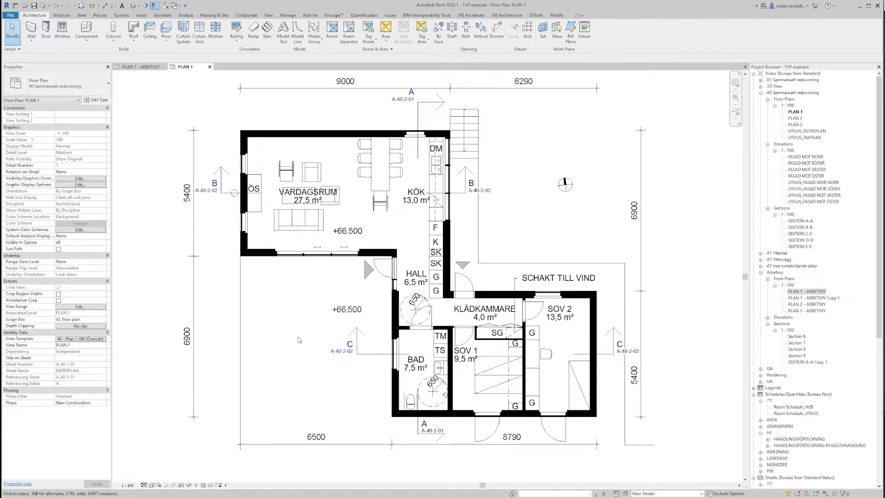
{"action": "left_click", "coordinate": [90, 339]}
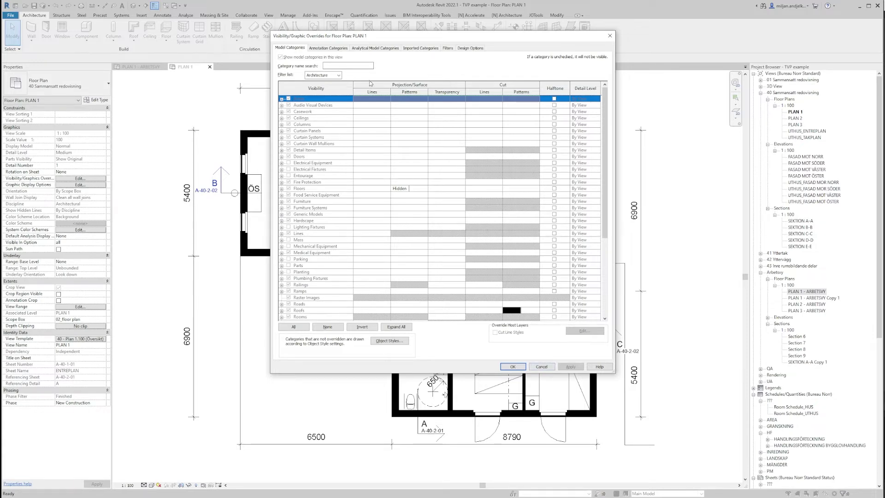
{"action": "left_click", "coordinate": [374, 48]}
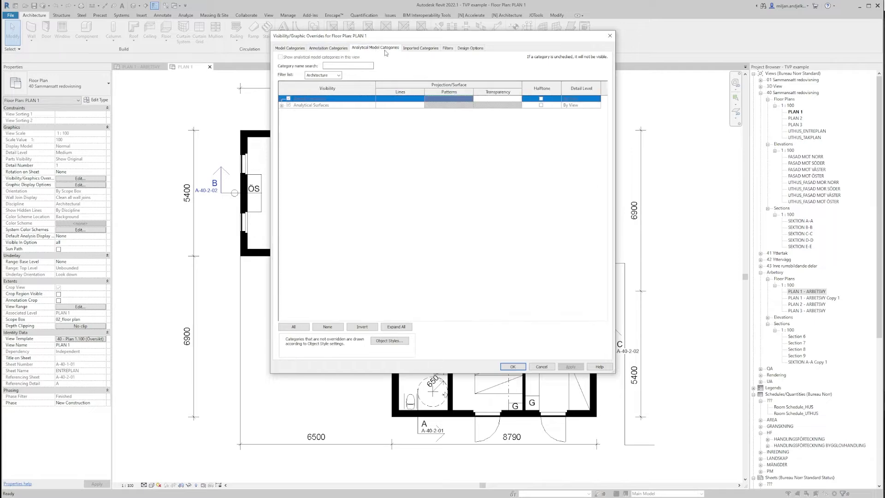
{"action": "left_click", "coordinate": [542, 367]}
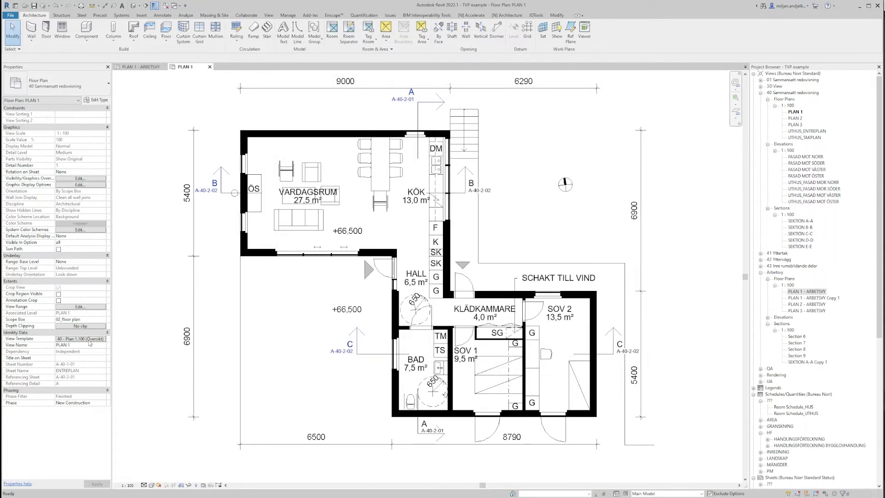
{"action": "left_click", "coordinate": [80, 338]}
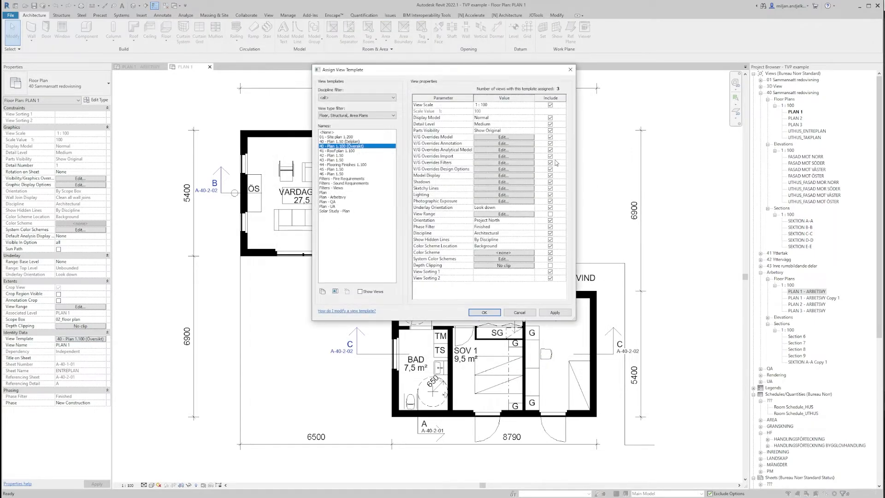
Inspect the <Room Separation> line setting in the 40 - Plan 1:100 (Översikt) template's model overrides
{"action": "left_click", "coordinate": [519, 312]}
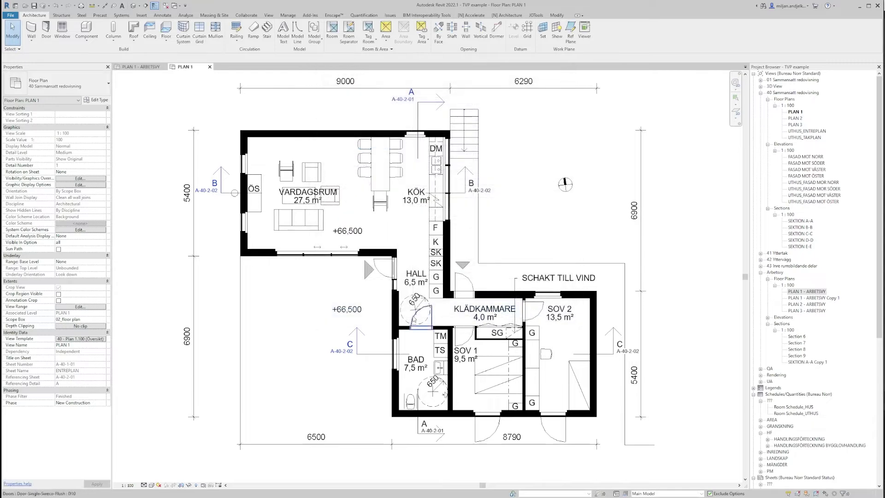
{"action": "left_click", "coordinate": [80, 338]}
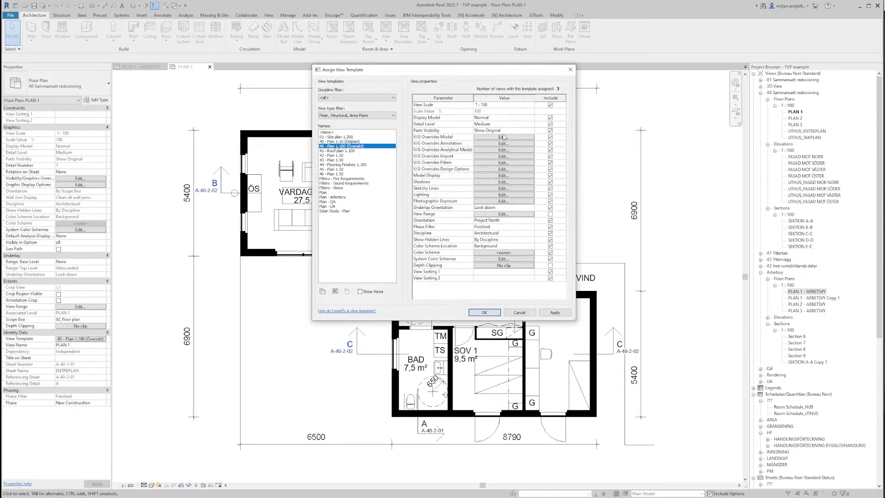
{"action": "left_click_drag", "start_coordinate": [448, 69], "coordinate": [579, 72]}
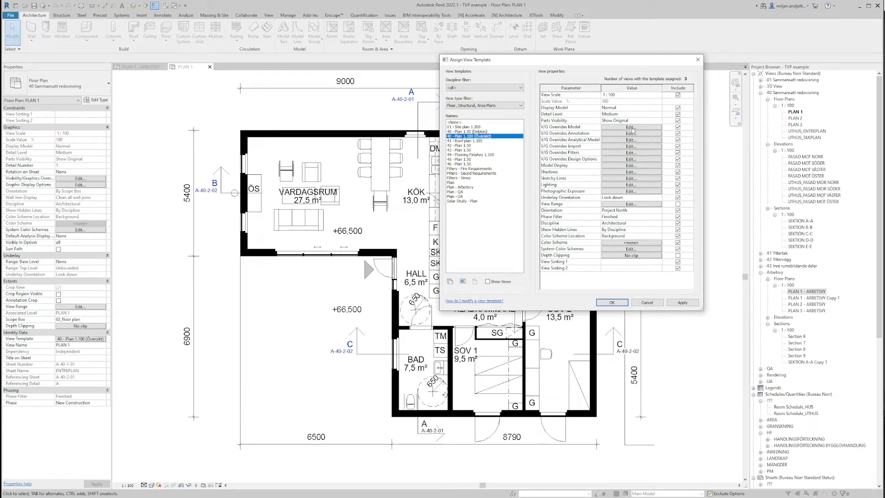
{"action": "left_click", "coordinate": [631, 128]}
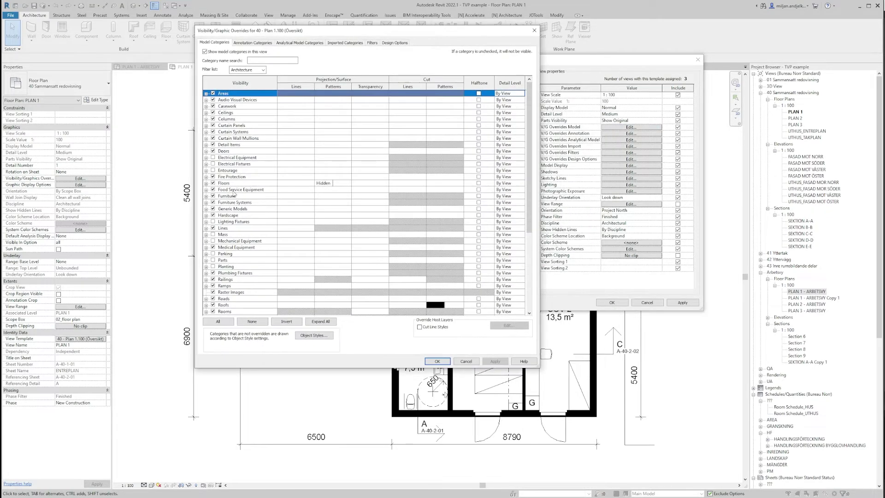
{"action": "left_click", "coordinate": [206, 228]}
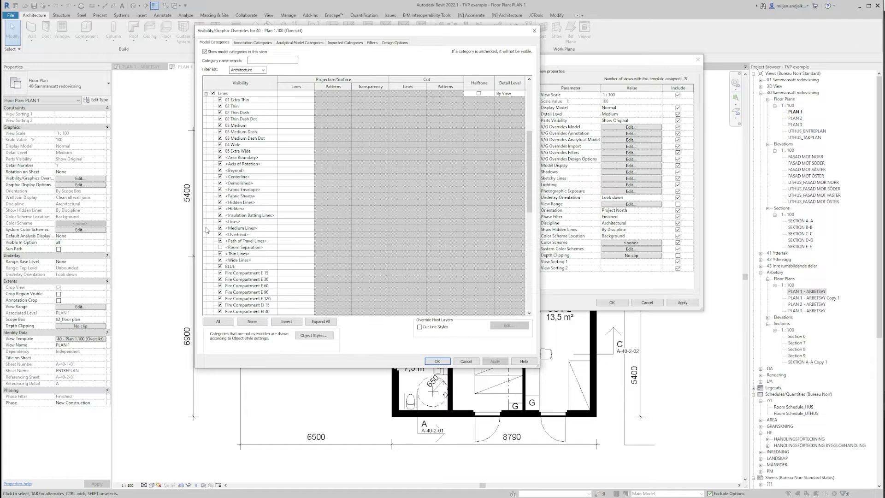
{"action": "left_click", "coordinate": [221, 247]}
{"action": "left_click", "coordinate": [437, 361]}
{"action": "left_click", "coordinate": [611, 302]}
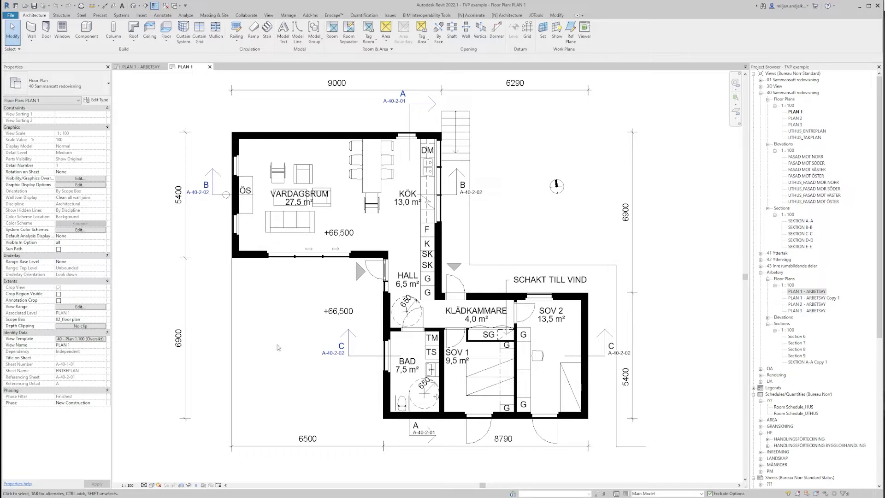
Turn on Temporary View Properties for PLAN 1 from the view control bar
{"action": "left_click", "coordinate": [203, 484]}
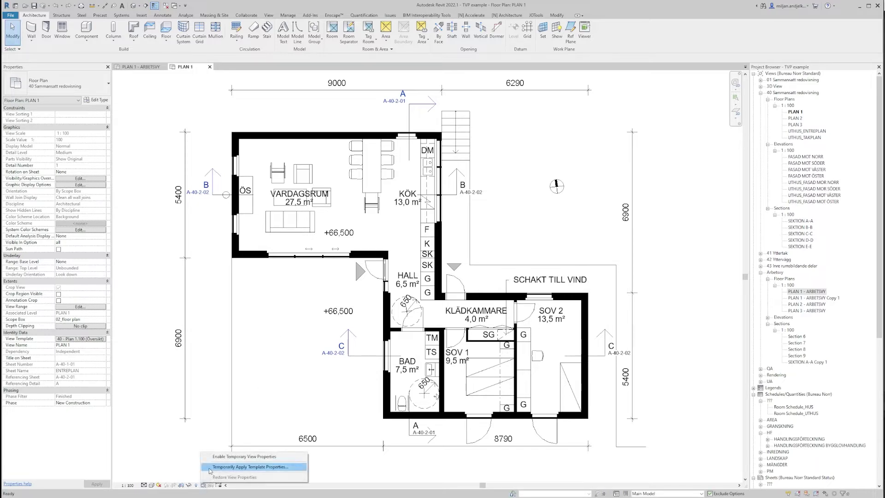
{"action": "left_click", "coordinate": [204, 485]}
{"action": "left_click", "coordinate": [204, 486]}
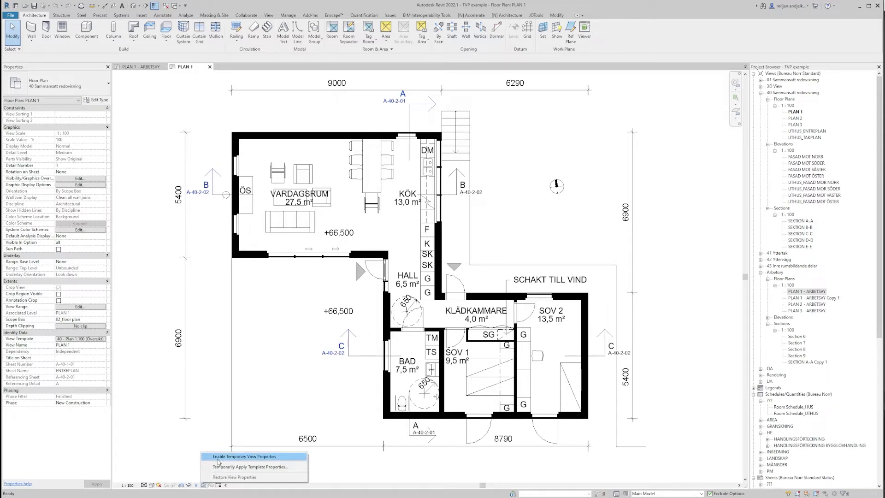
{"action": "left_click", "coordinate": [218, 457]}
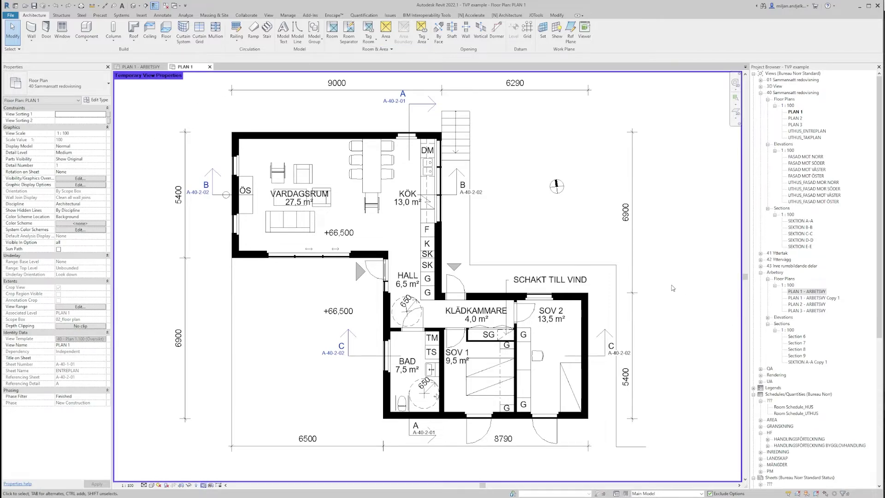
Make <Room Separation> lines visible in PLAN 1's visibility/graphics overrides
{"action": "key", "text": "v"}
{"action": "key", "text": "v"}
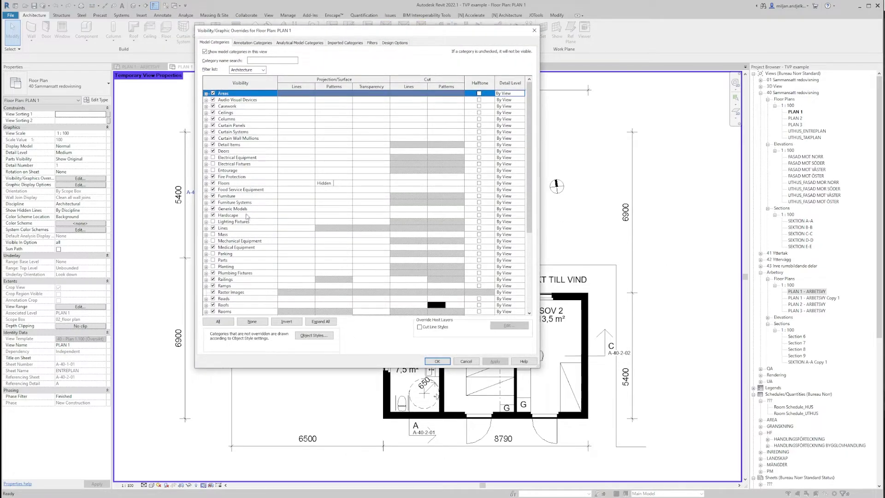
{"action": "left_click", "coordinate": [206, 228]}
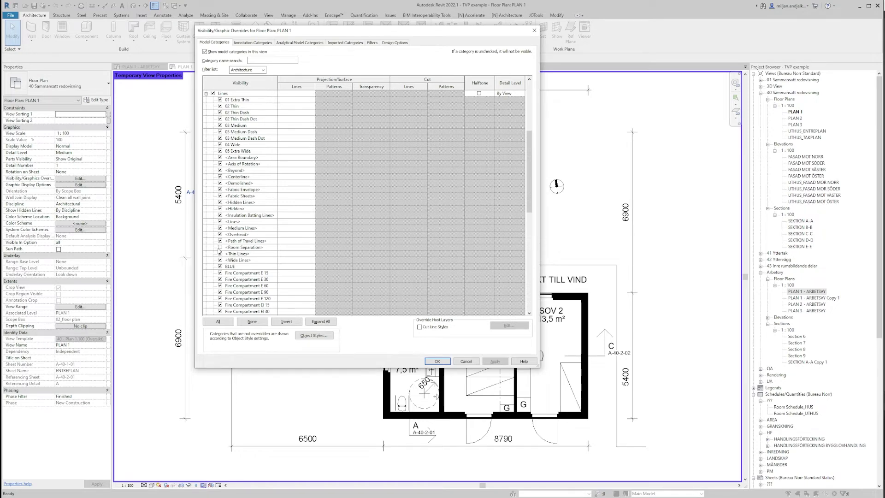
{"action": "left_click", "coordinate": [220, 247]}
{"action": "left_click", "coordinate": [437, 361]}
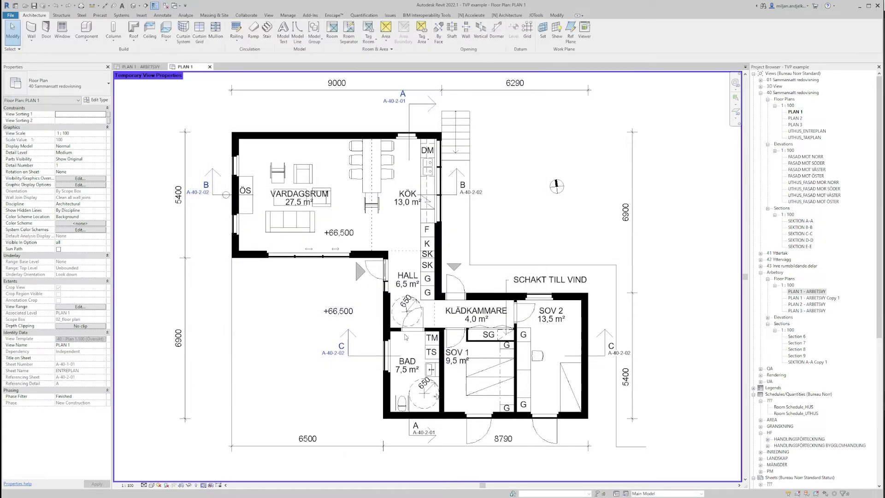
Move the living room/kitchen separation line 500 right, making them 31,0 m² and 9,5 m²
{"action": "scroll", "coordinate": [361, 263], "scroll_direction": "up", "scroll_amount": 2}
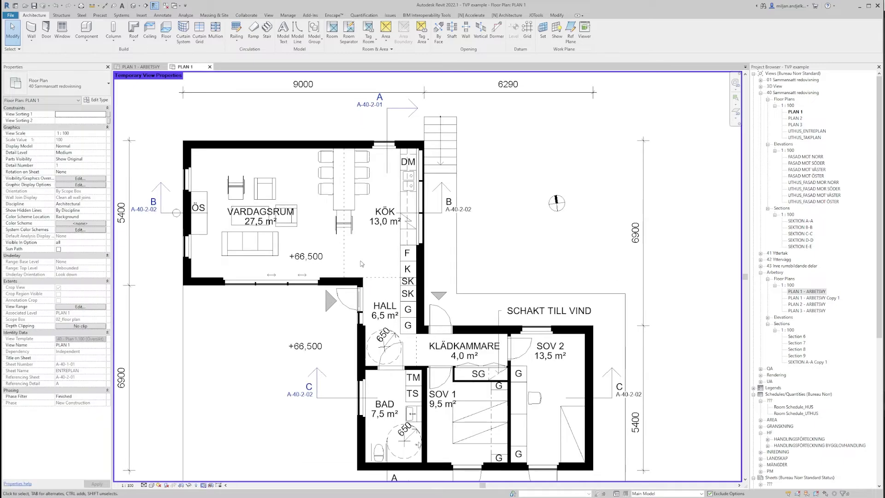
{"action": "scroll", "coordinate": [361, 263], "scroll_direction": "up", "scroll_amount": 1}
{"action": "left_click", "coordinate": [344, 265]}
{"action": "scroll", "coordinate": [344, 265], "scroll_direction": "up", "scroll_amount": 2}
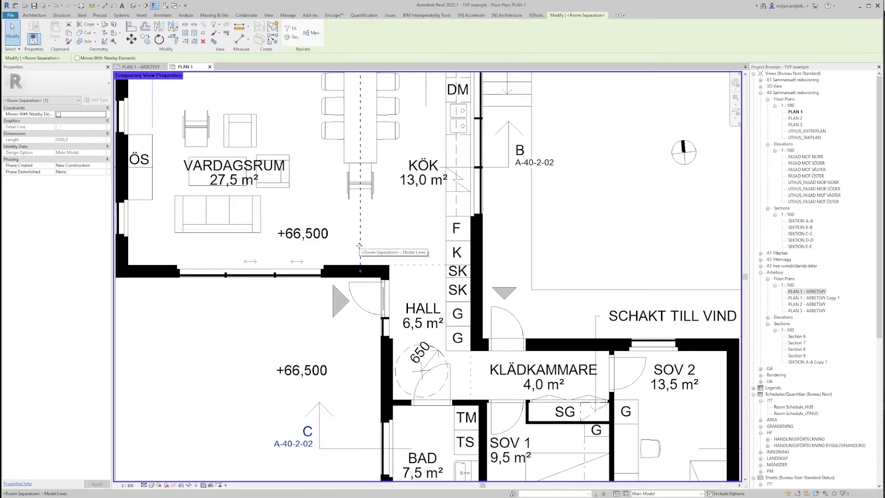
{"action": "key", "text": "m"}
{"action": "key", "text": "v"}
{"action": "left_click", "coordinate": [361, 266]}
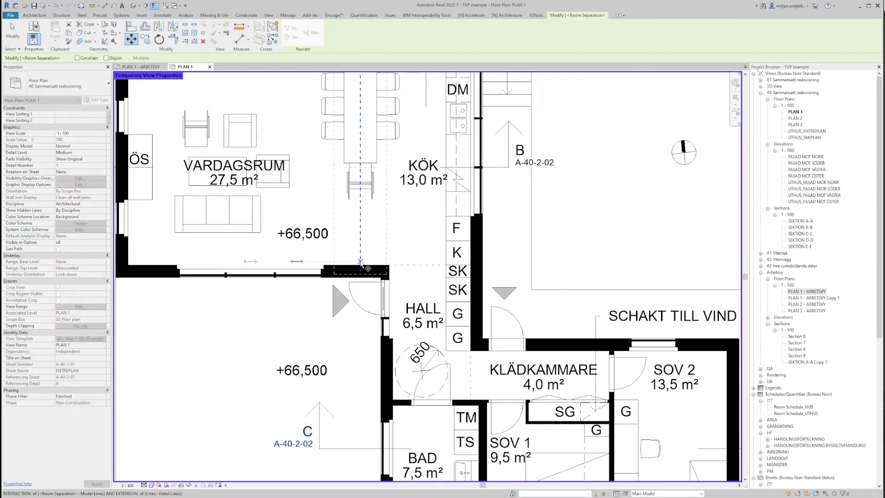
{"action": "left_click", "coordinate": [381, 266]}
{"action": "key", "text": "Escape"}
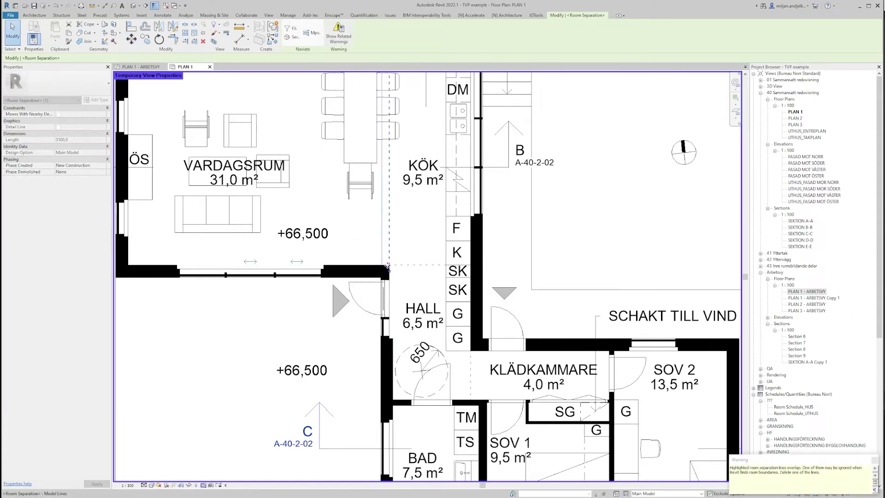
{"action": "scroll", "coordinate": [370, 222], "scroll_direction": "down", "scroll_amount": 3}
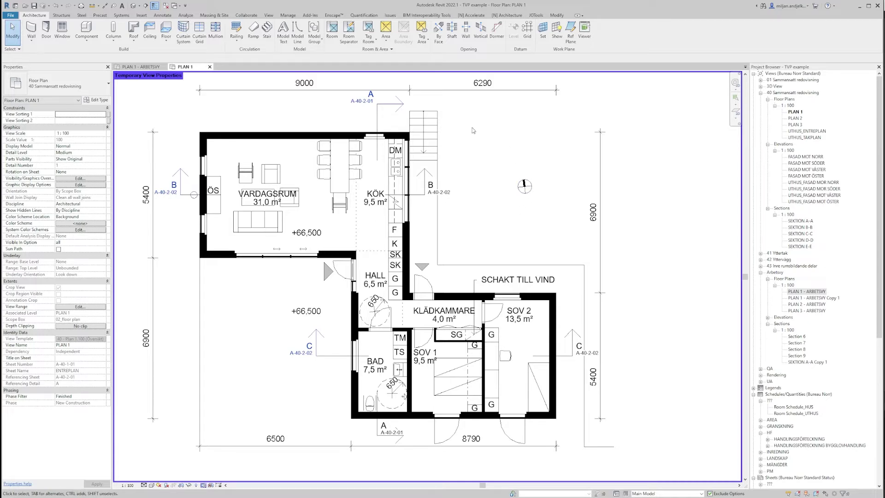
{"action": "left_click", "coordinate": [204, 485]}
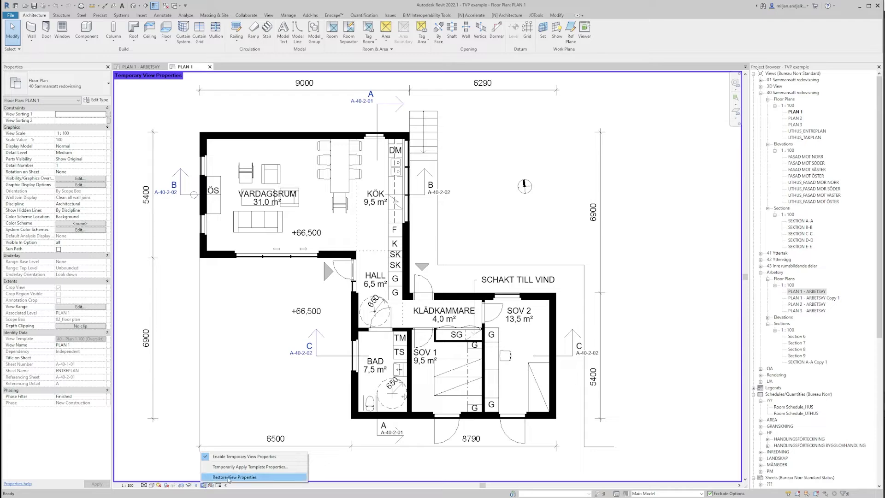
Restore PLAN 1's original view properties, ending Temporary View Properties
{"action": "left_click", "coordinate": [234, 477]}
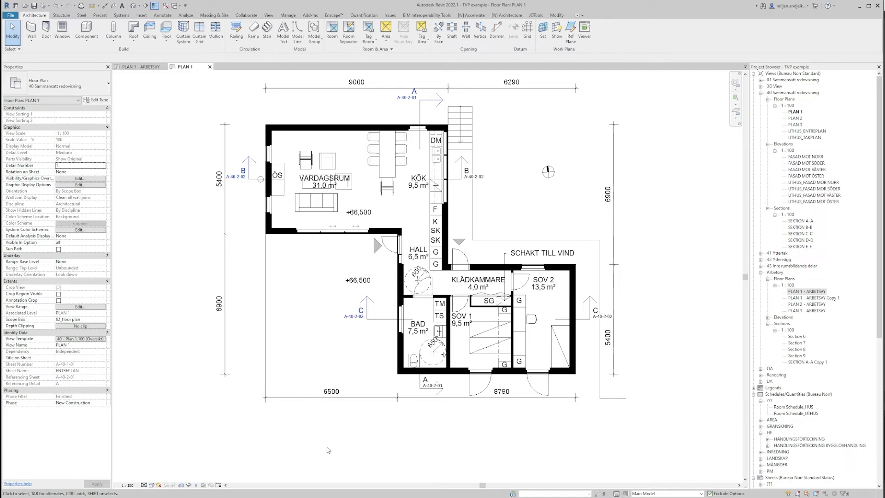
Review PLAN 1's assigned view template without changes and reopen the Temporary View Properties options
{"action": "left_click", "coordinate": [85, 339]}
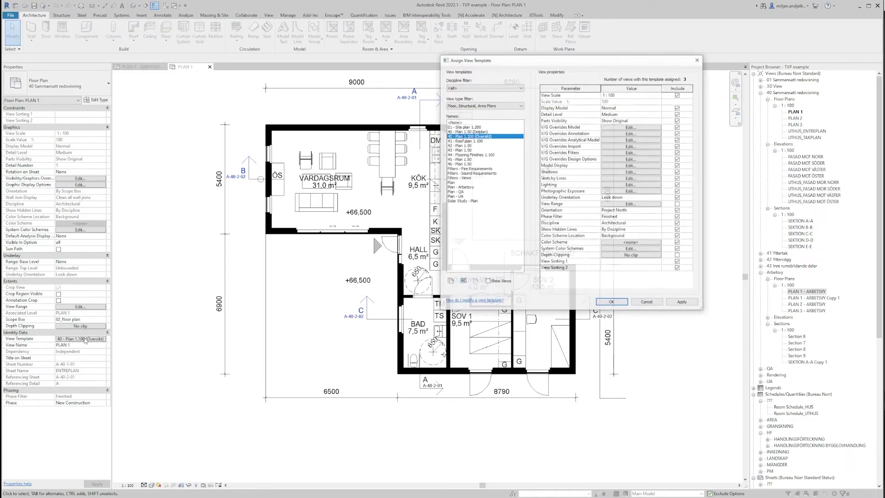
{"action": "left_click", "coordinate": [647, 304]}
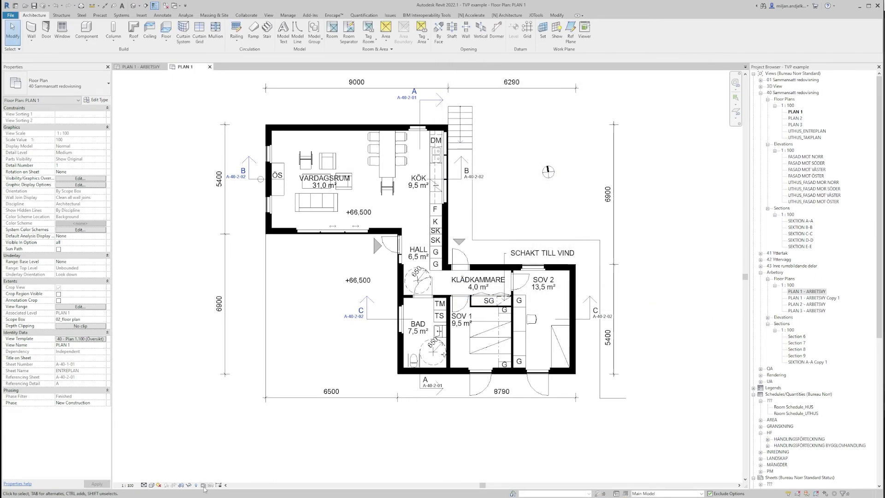
{"action": "left_click", "coordinate": [204, 484]}
{"action": "scroll", "coordinate": [290, 322], "scroll_direction": "up", "scroll_amount": 1}
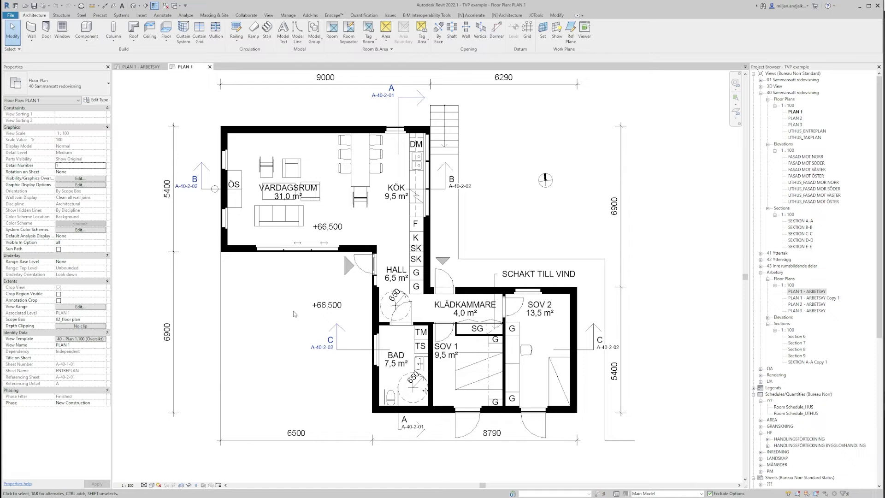
{"action": "left_click", "coordinate": [204, 485]}
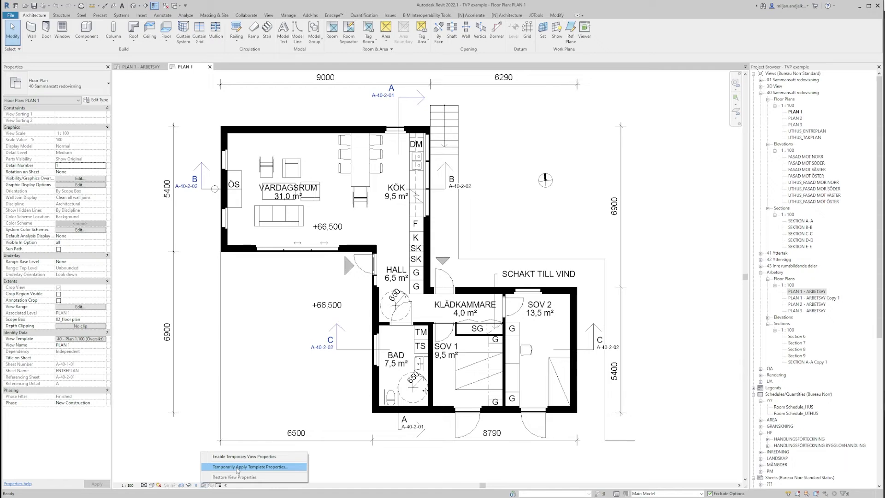
Temporarily apply the 40 - Plan 1:50 (Delplan) template, then restore the original view properties
{"action": "left_click", "coordinate": [237, 468]}
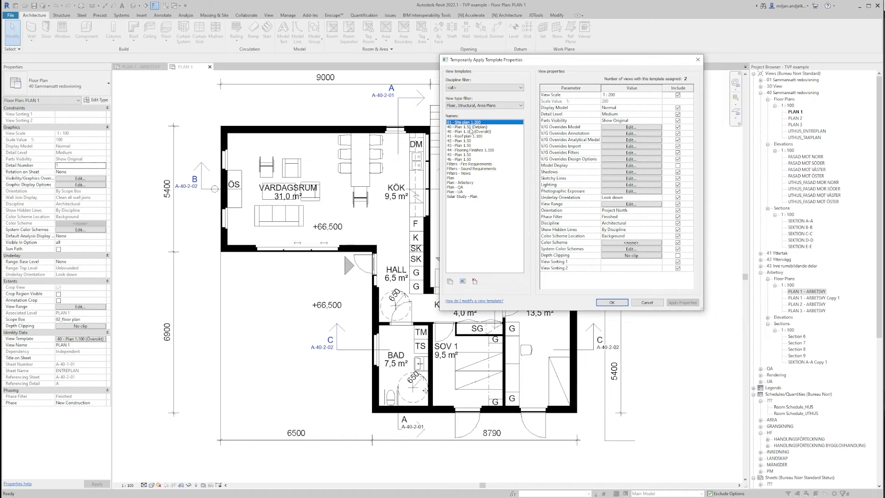
{"action": "left_click", "coordinate": [470, 127]}
{"action": "left_click", "coordinate": [614, 304]}
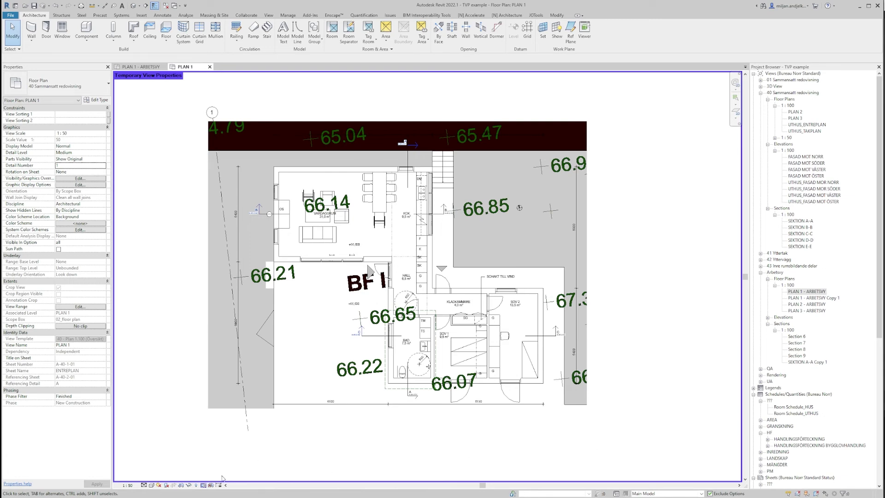
{"action": "left_click", "coordinate": [203, 485]}
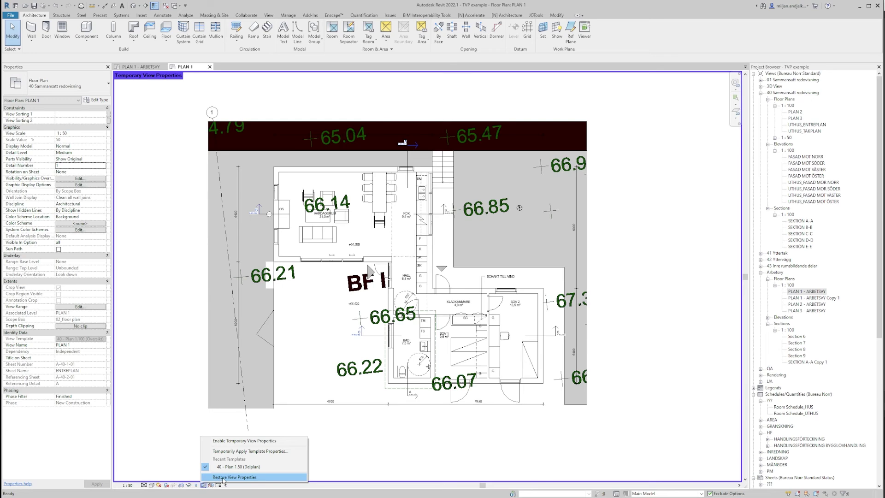
{"action": "left_click", "coordinate": [222, 477]}
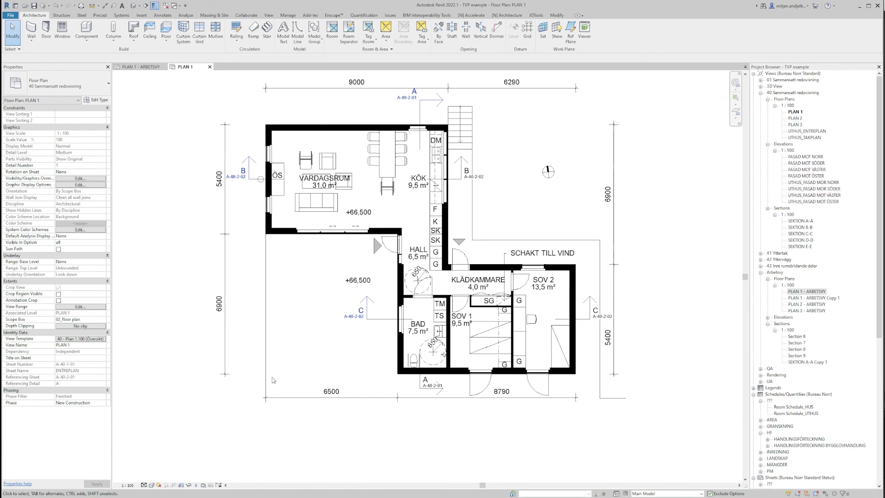
Zoom and pan slightly to review the restored 1:100 PLAN 1 floor plan
{"action": "scroll", "coordinate": [299, 359], "scroll_direction": "up", "scroll_amount": 2, "text": "ctrl"}
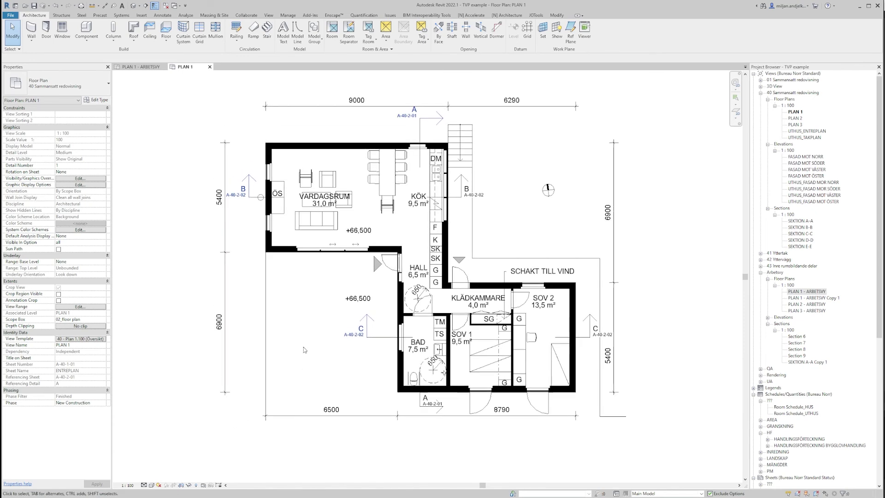
{"action": "middle_click_drag", "start_coordinate": [303, 354], "coordinate": [305, 361]}
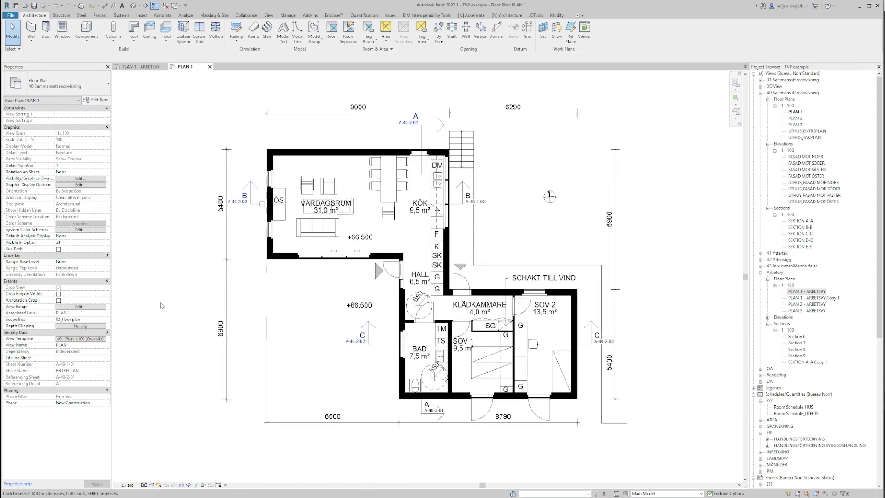